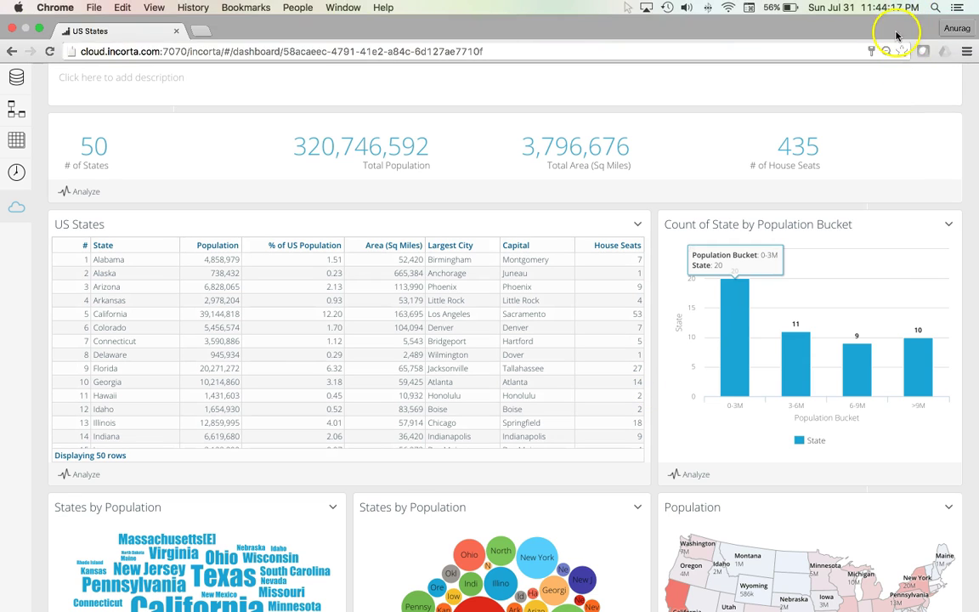
Step: Add Population as an applied filter in the US States dashboard's filters and open its settings
click(897, 16)
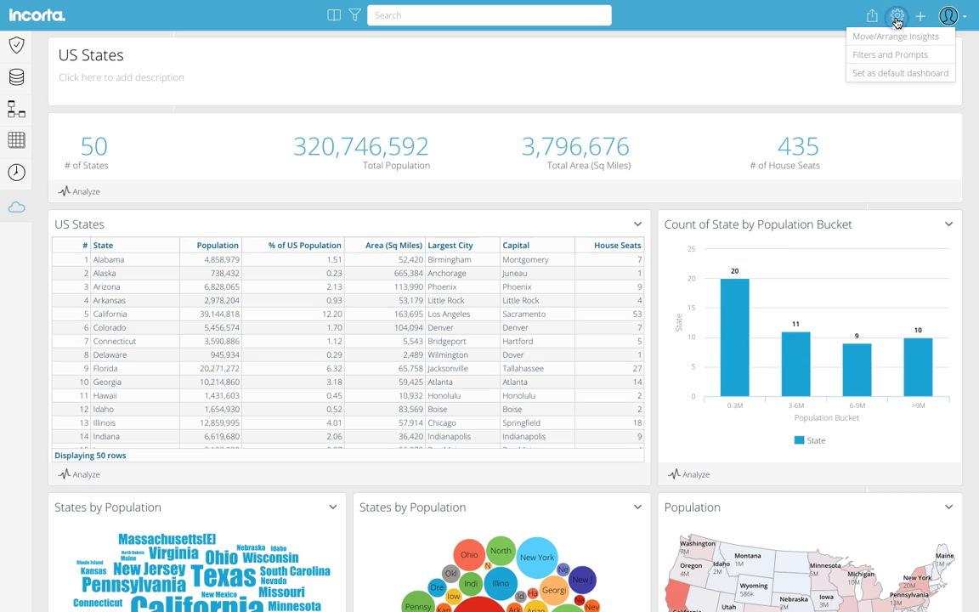
click(891, 56)
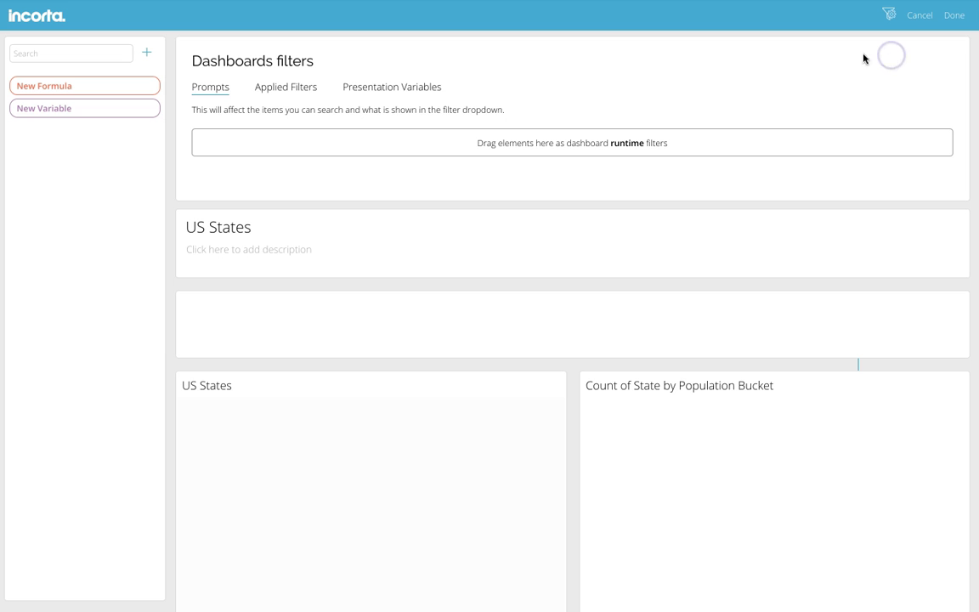
click(289, 94)
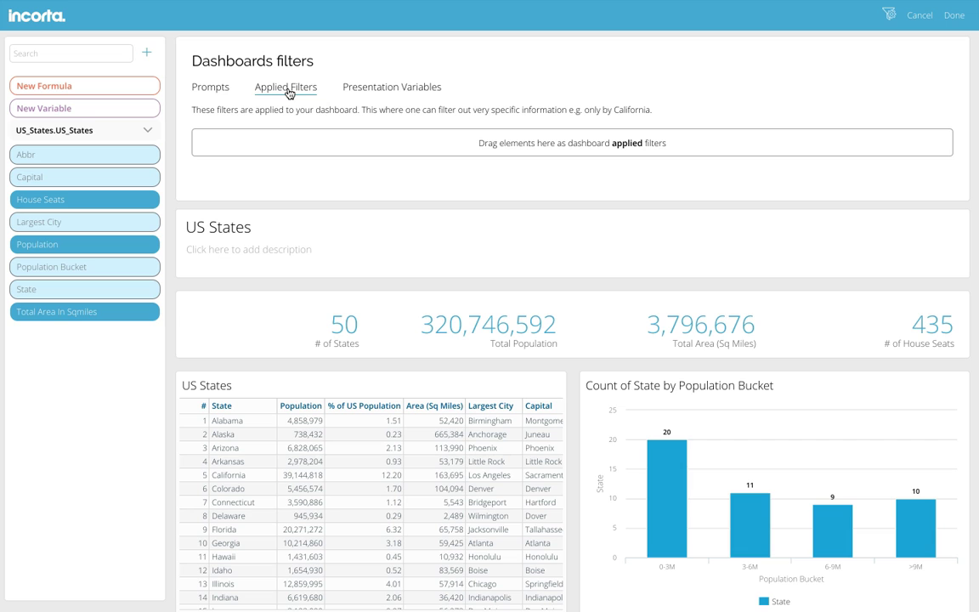
drag(72, 246, 270, 144)
click(262, 144)
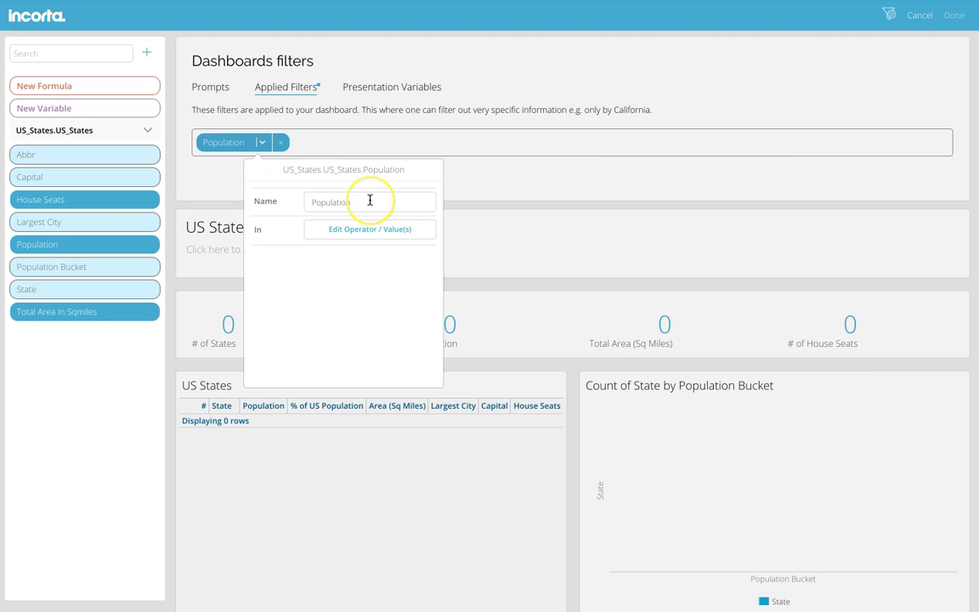
Step: Set the applied Population filter to Greater Than Or Equals 5000000 and save the dashboard filters
click(368, 229)
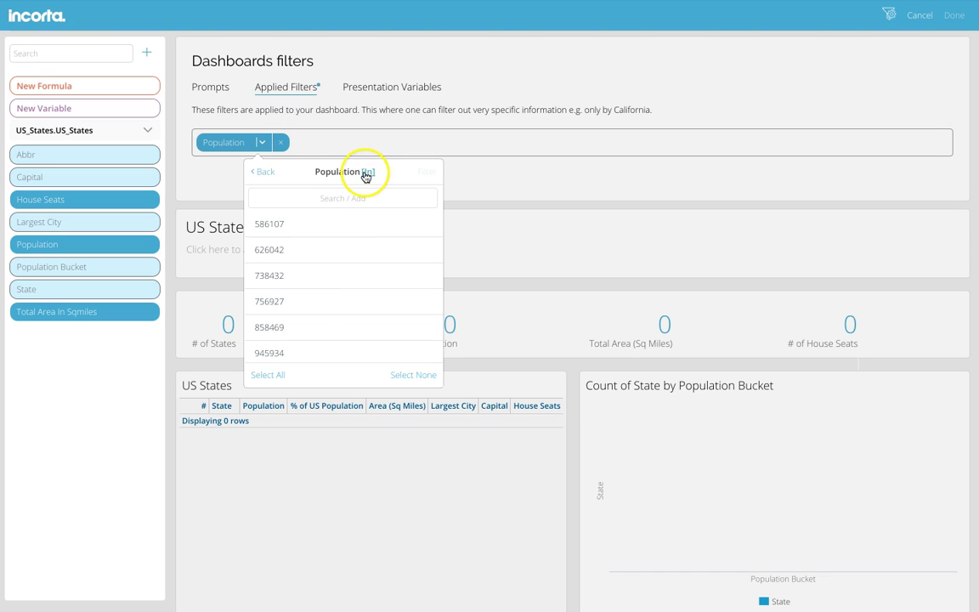
click(367, 171)
click(338, 278)
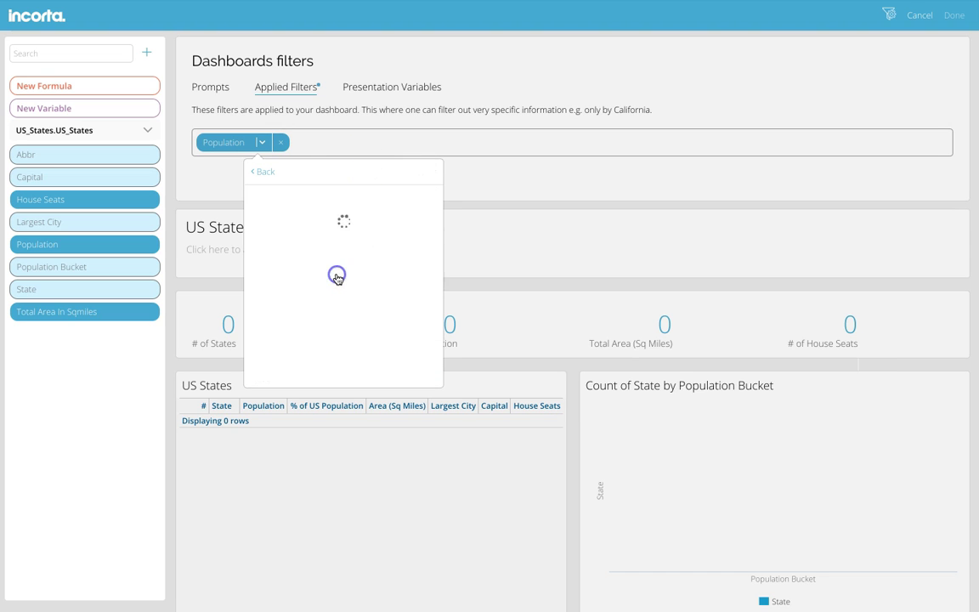
click(327, 201)
text(5000000)
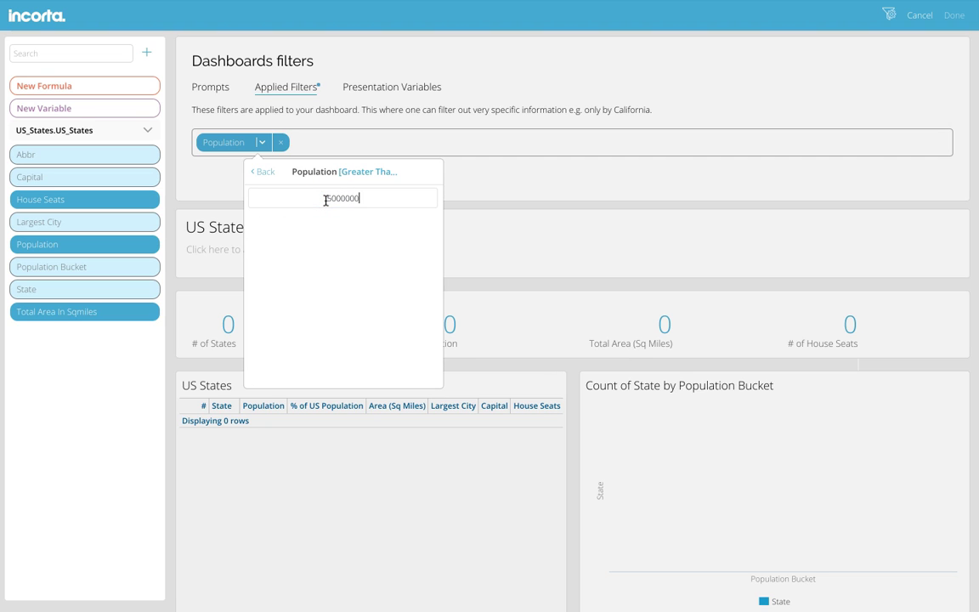
click(345, 251)
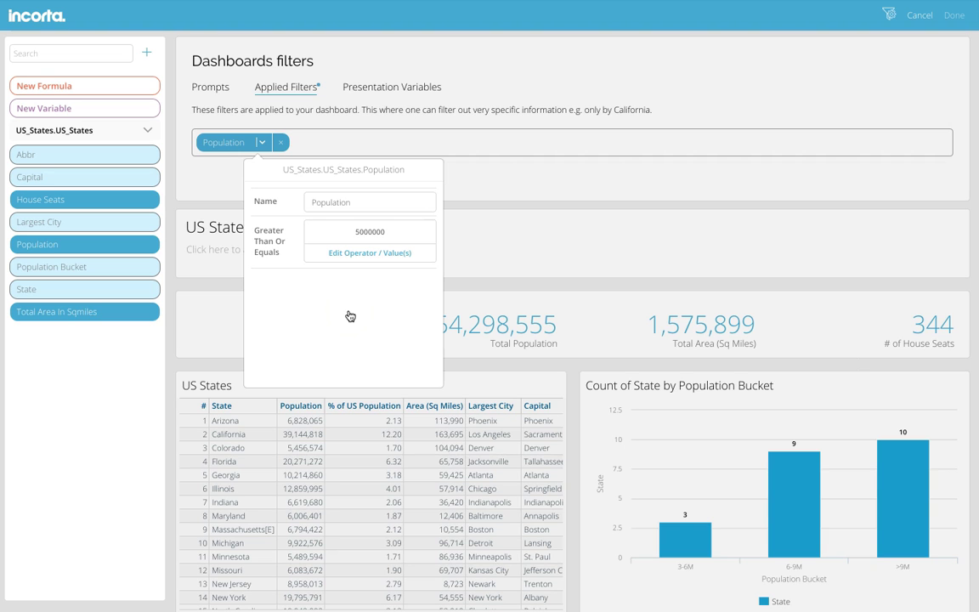
click(363, 143)
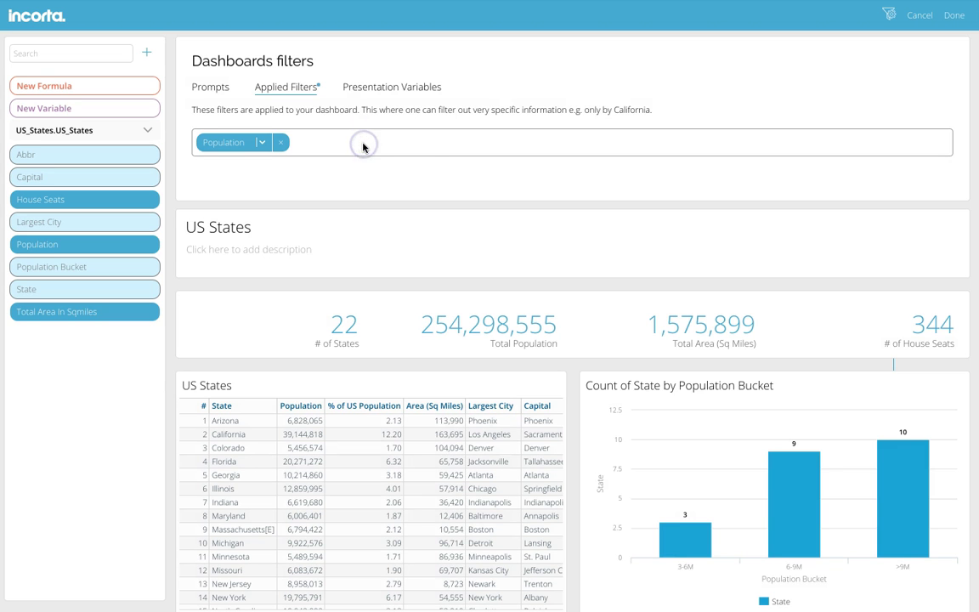
click(952, 15)
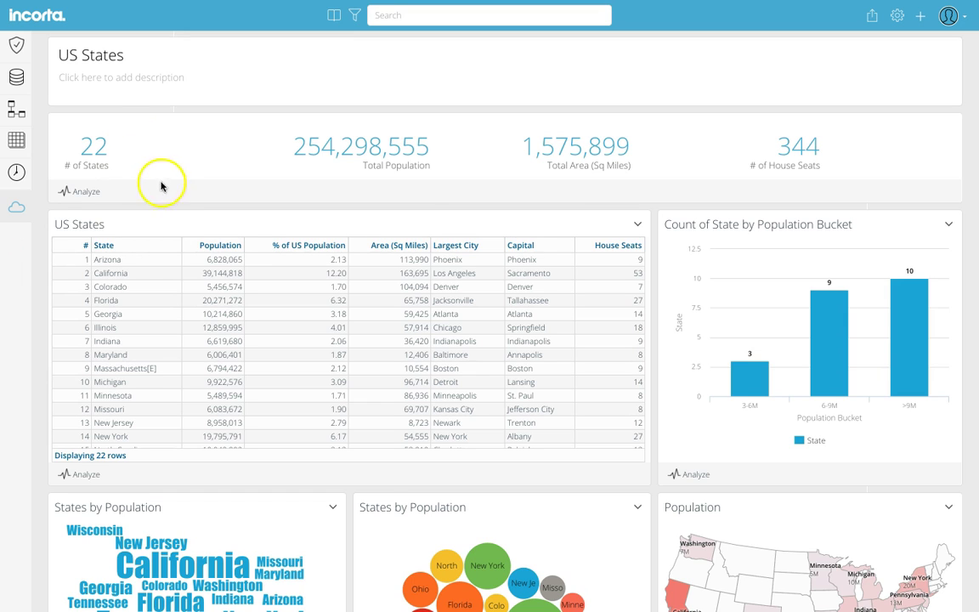
Step: Look through the filtered US States table, then reopen the US States dashboard from the content list
scroll(219, 363, down, 3)
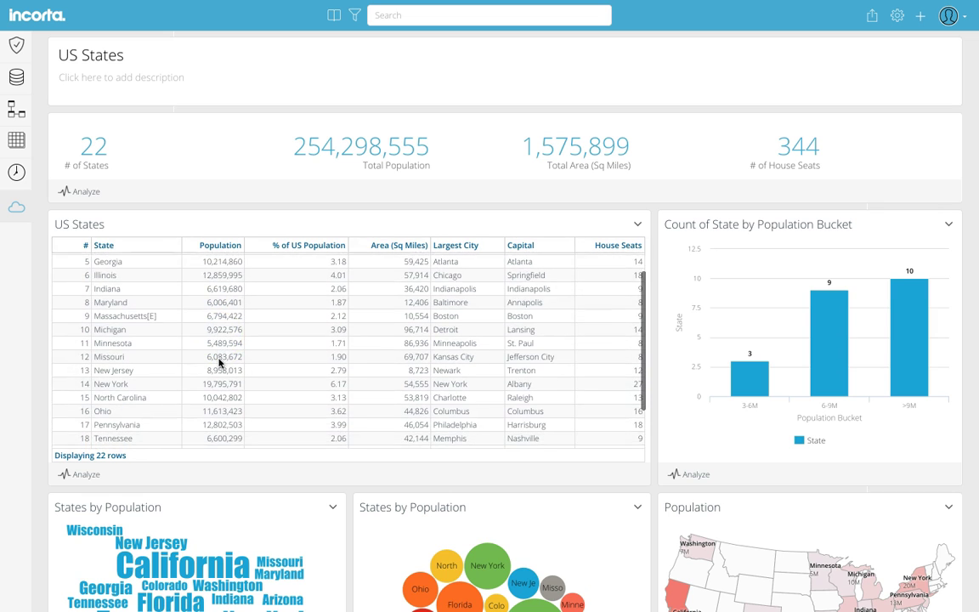
scroll(213, 357, up, 3)
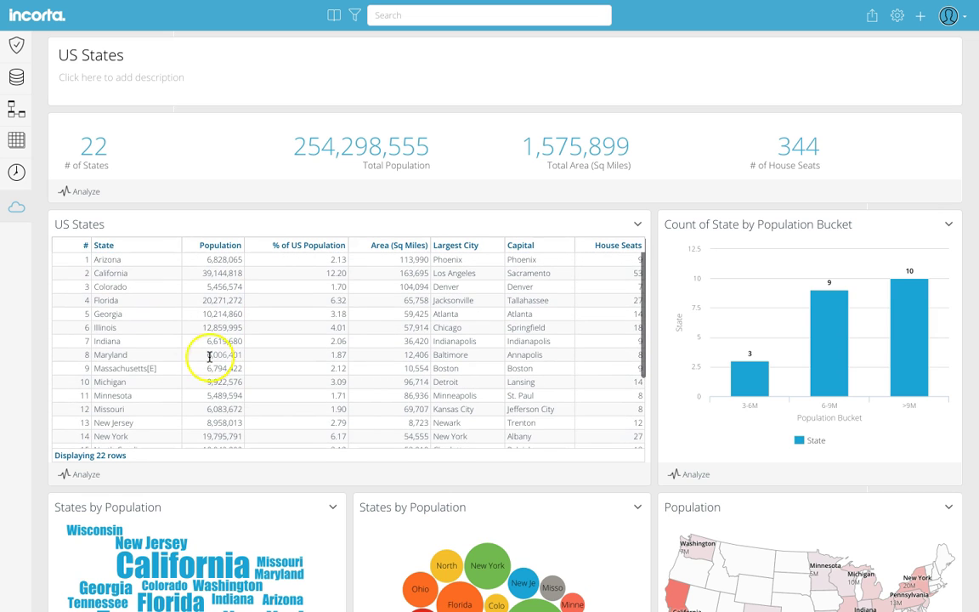
click(15, 209)
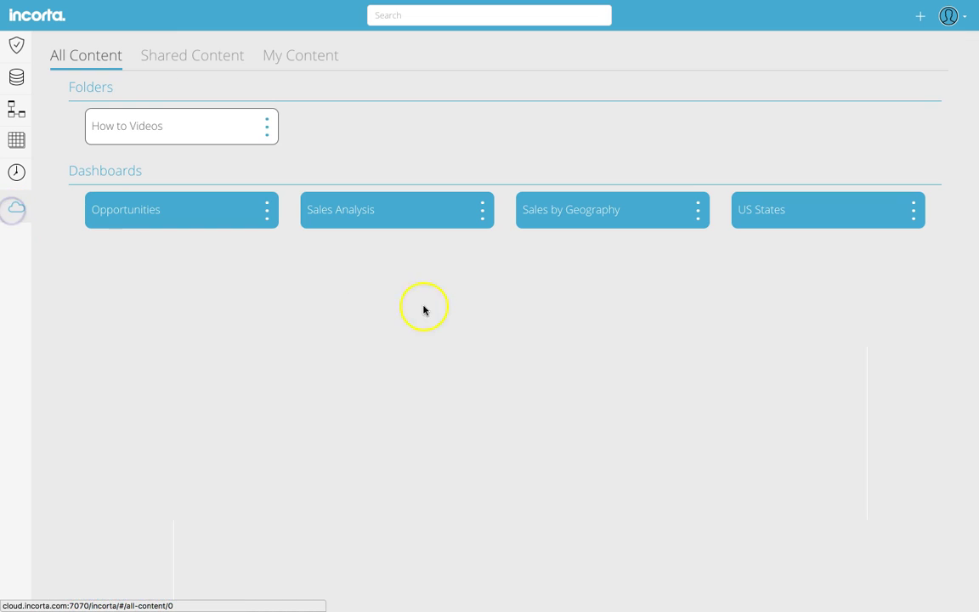
click(777, 218)
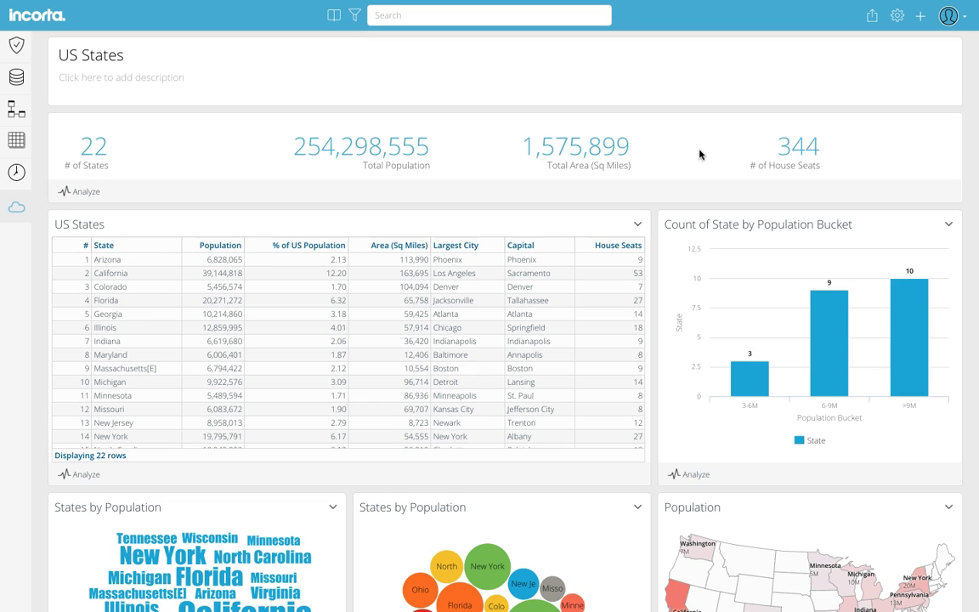
Step: Create a presentation variable in the US States dashboard's filters with the display name "Population >"
click(897, 15)
click(890, 56)
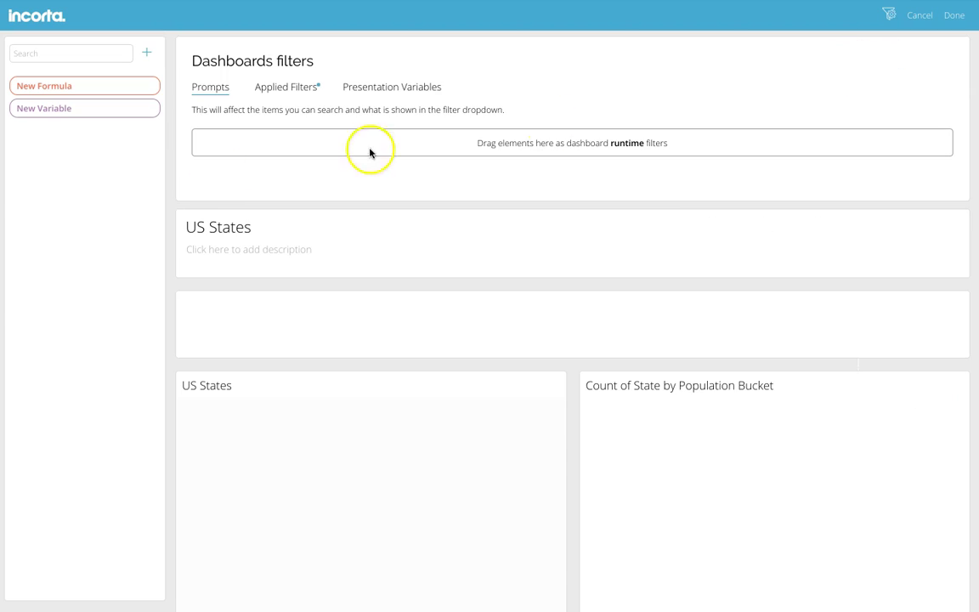
click(363, 93)
drag(74, 109, 276, 146)
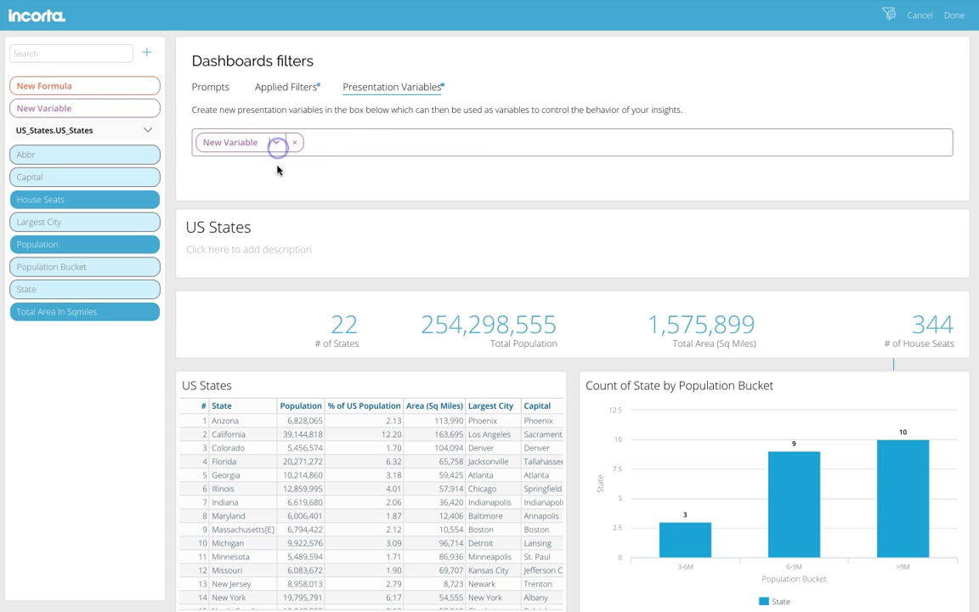
click(383, 212)
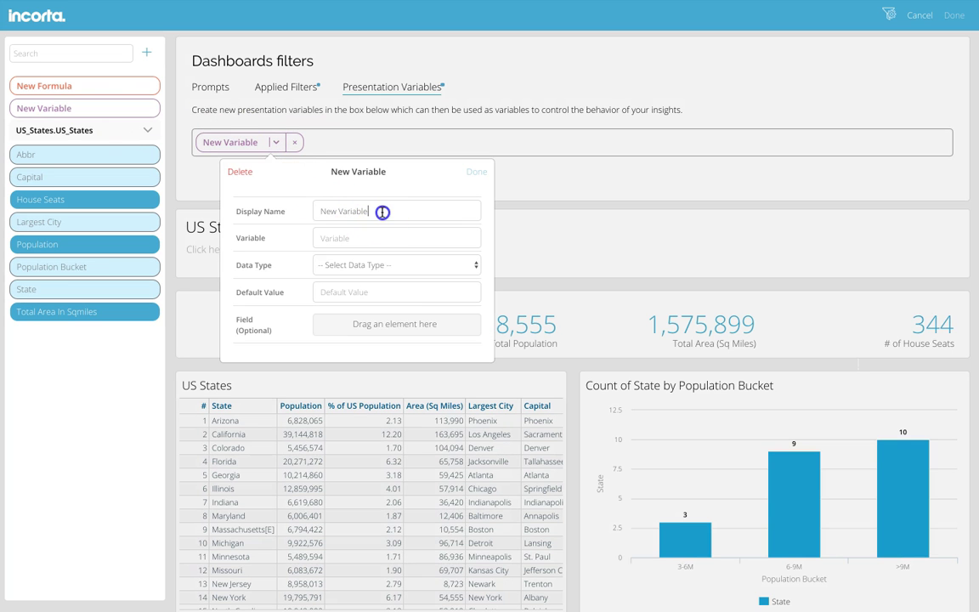
drag(383, 213, 306, 211)
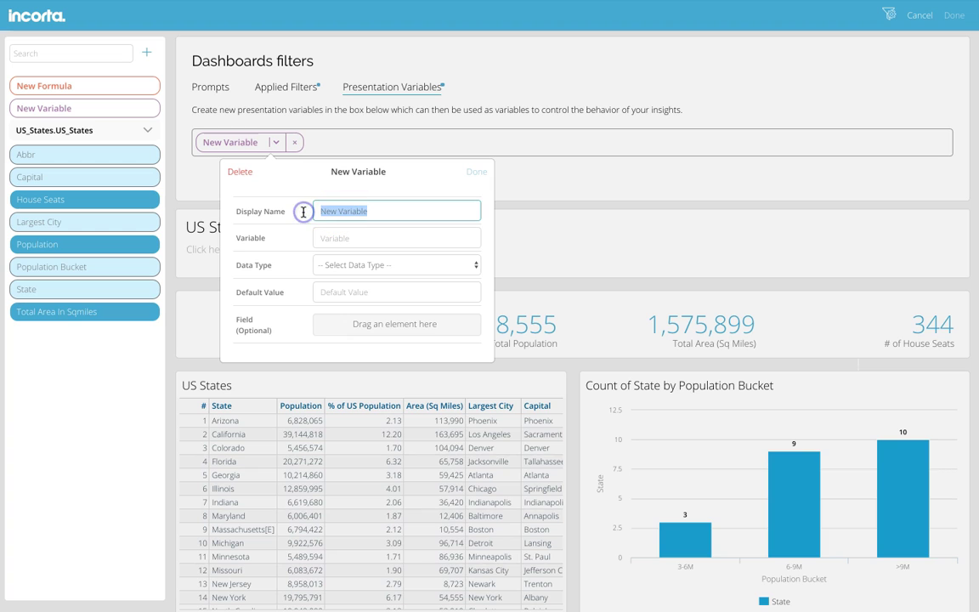
text(Popul)
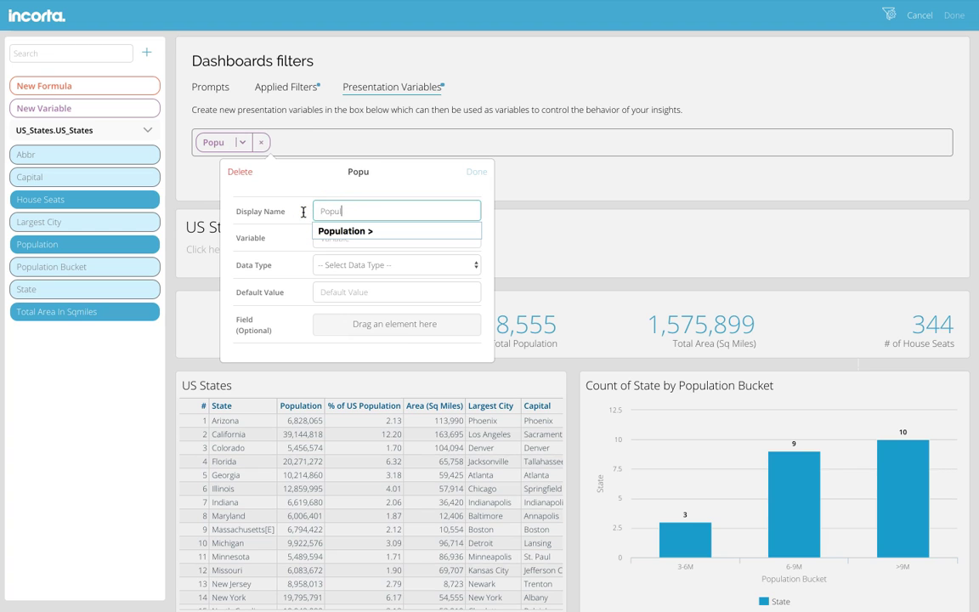
text(ation )
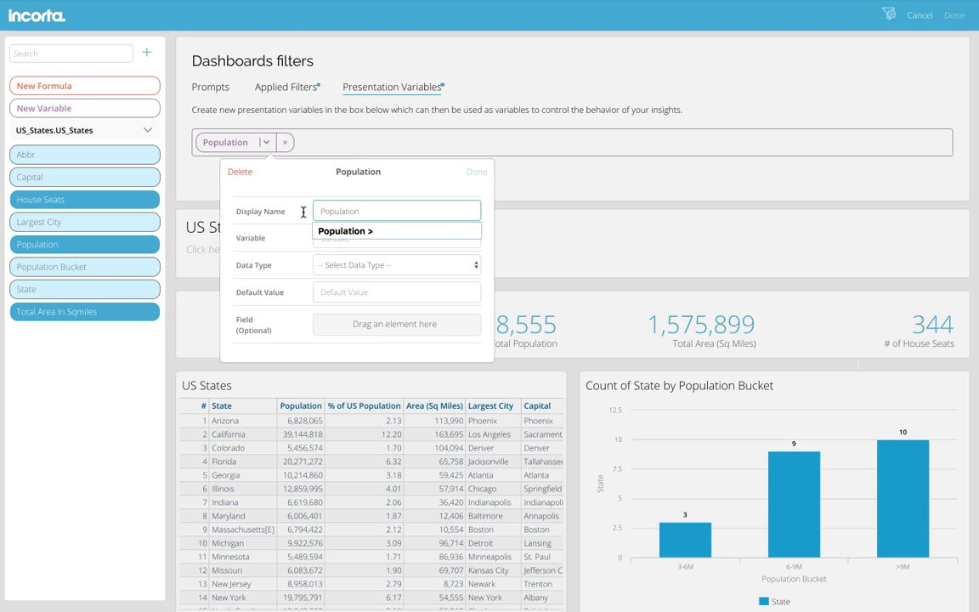
text(>)
key(Tab)
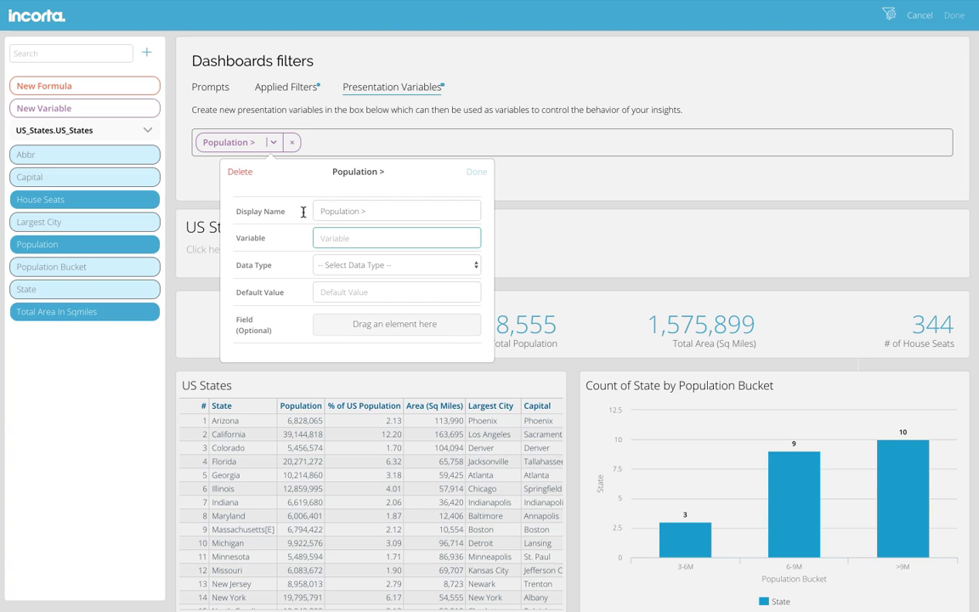
Step: Define the "Population >" variable as p_g with data type long and default value 5000000
text(p_g)
click(327, 264)
click(337, 296)
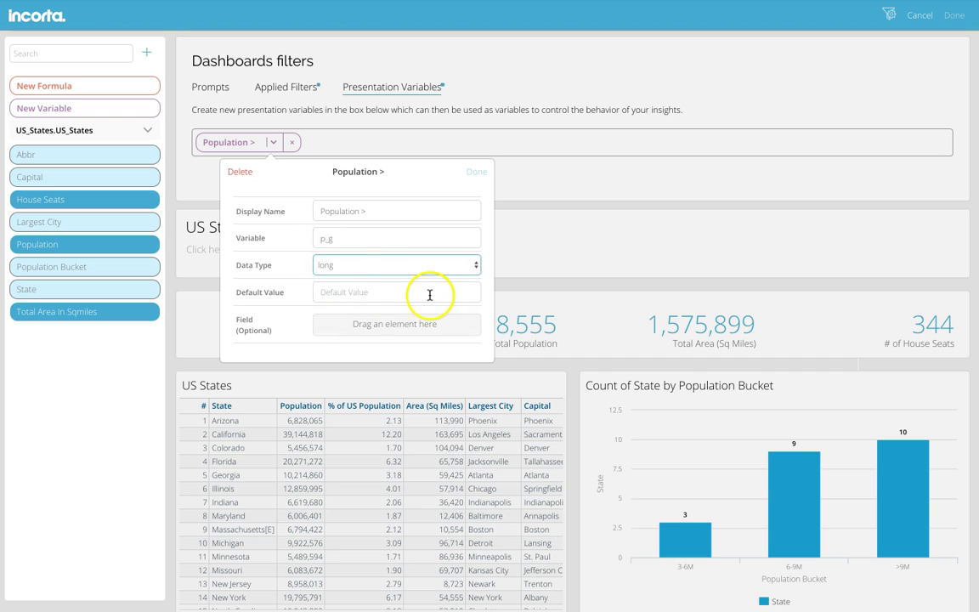
click(373, 291)
text(5)
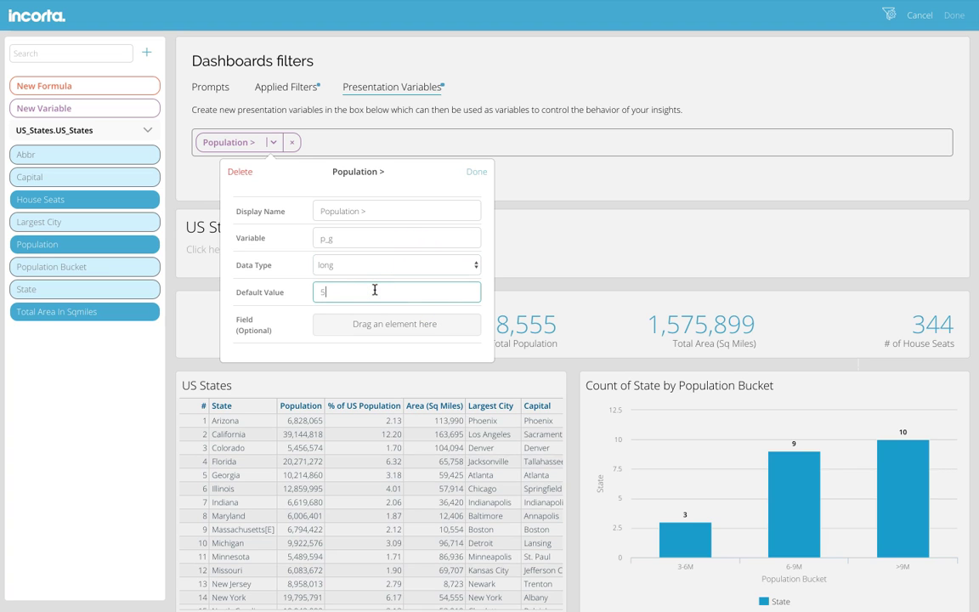
text(000000)
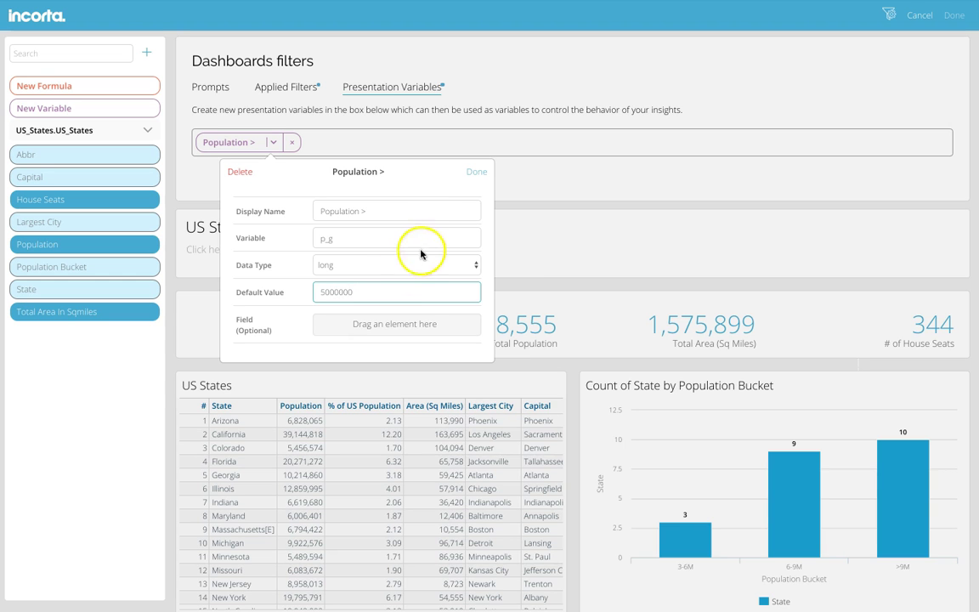
click(468, 176)
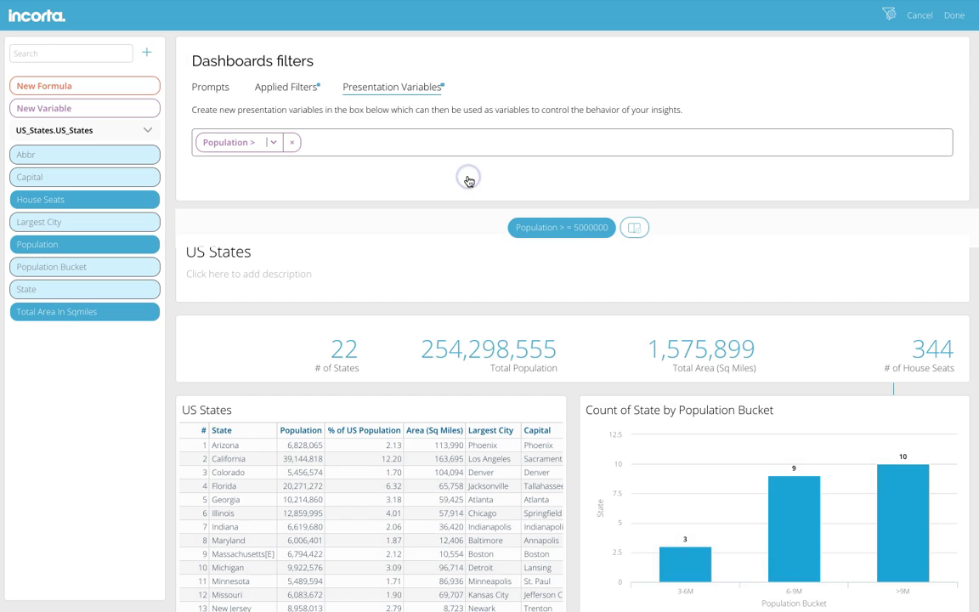
Step: Replace the fixed value in the applied Population filter with the variable reference $p_g
click(287, 90)
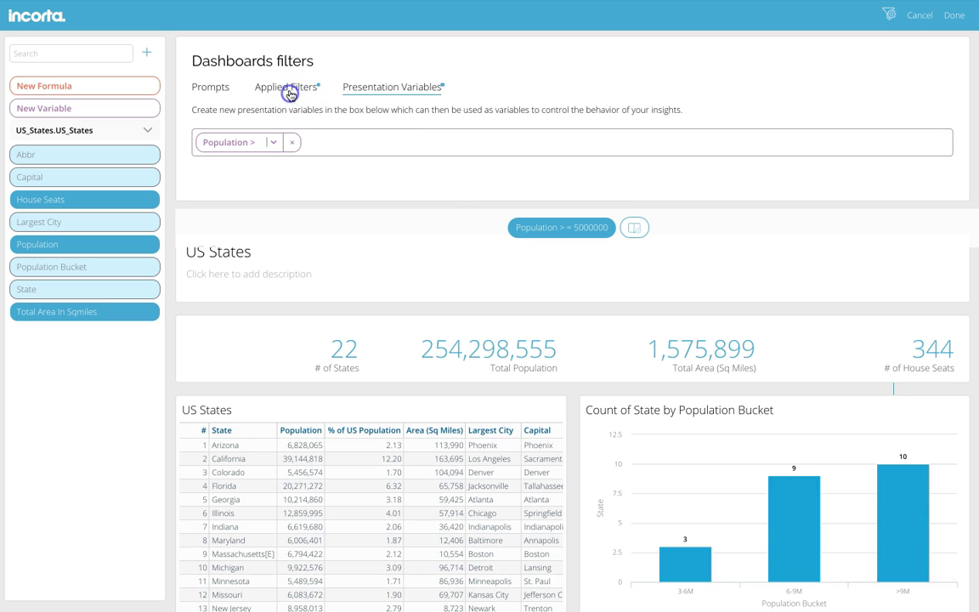
click(262, 146)
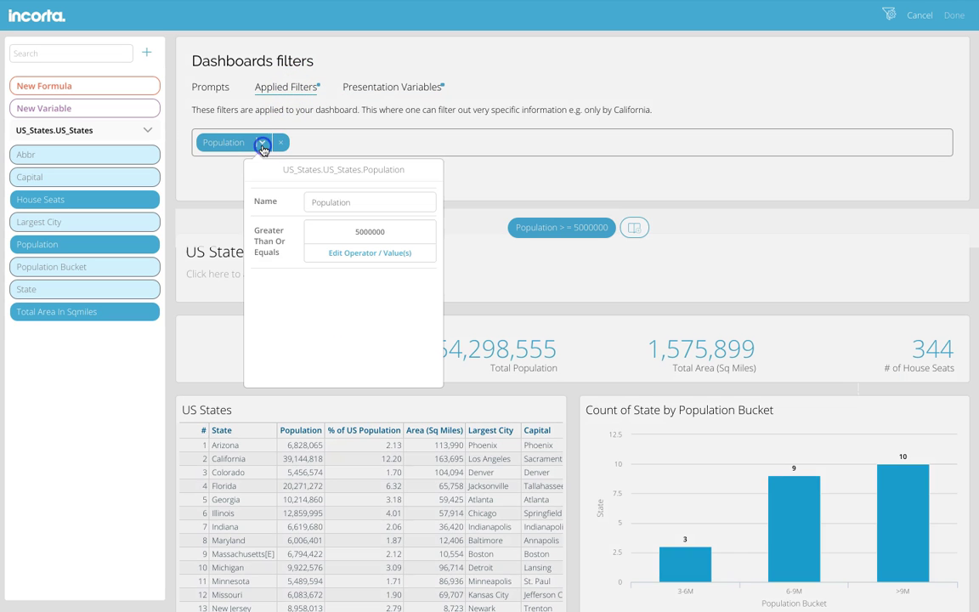
click(373, 252)
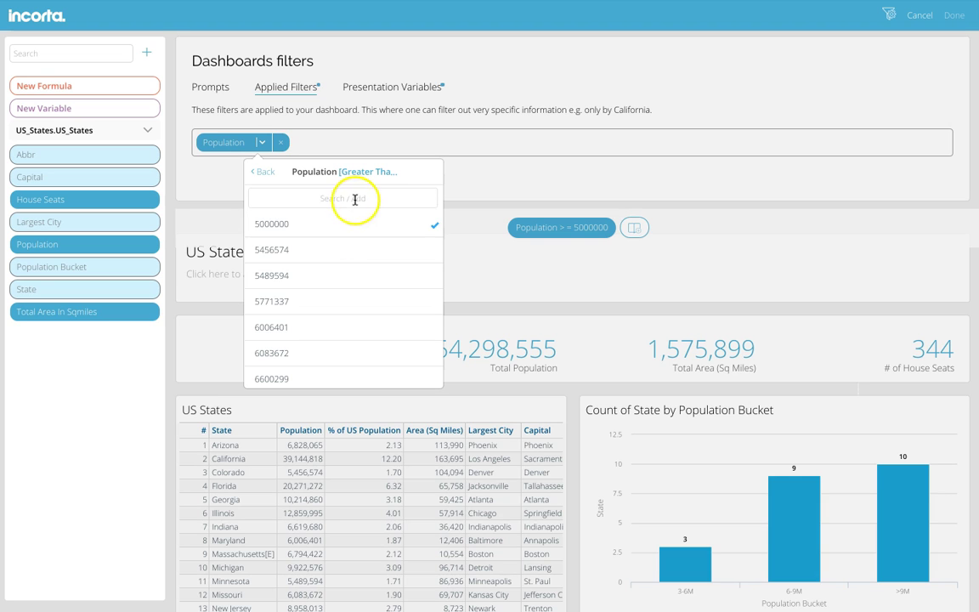
click(360, 197)
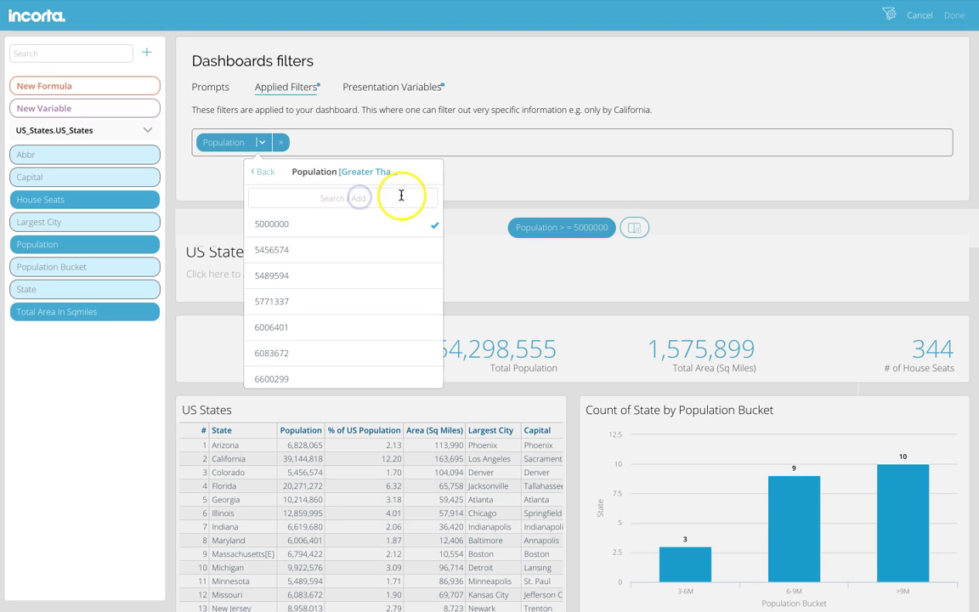
text($p)
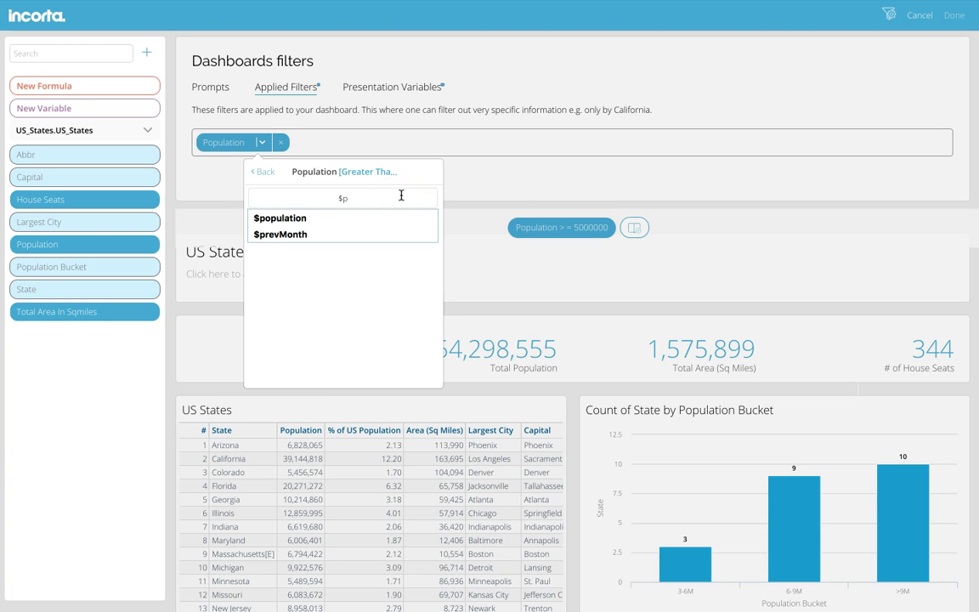
text(_g)
key(Return)
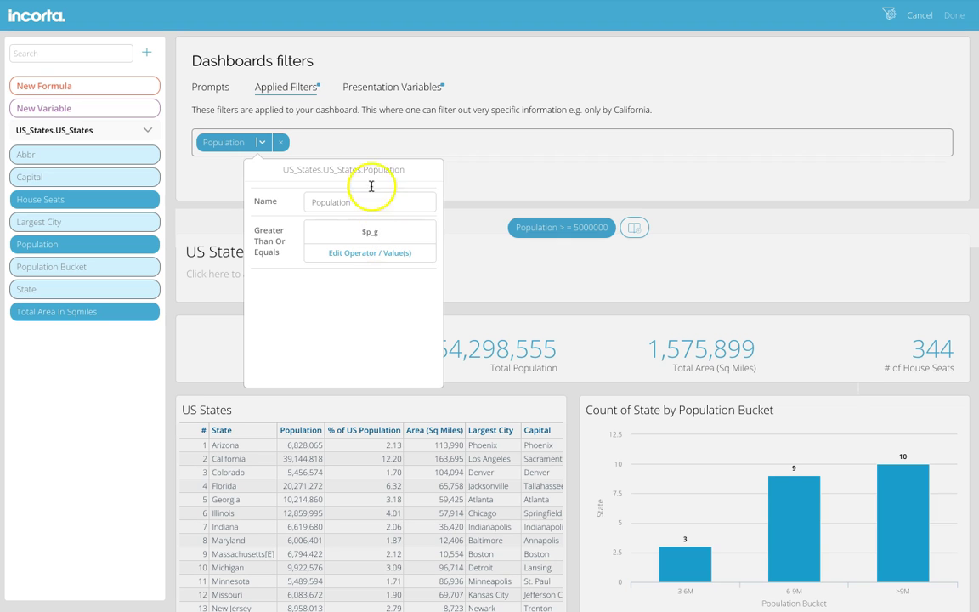
click(316, 135)
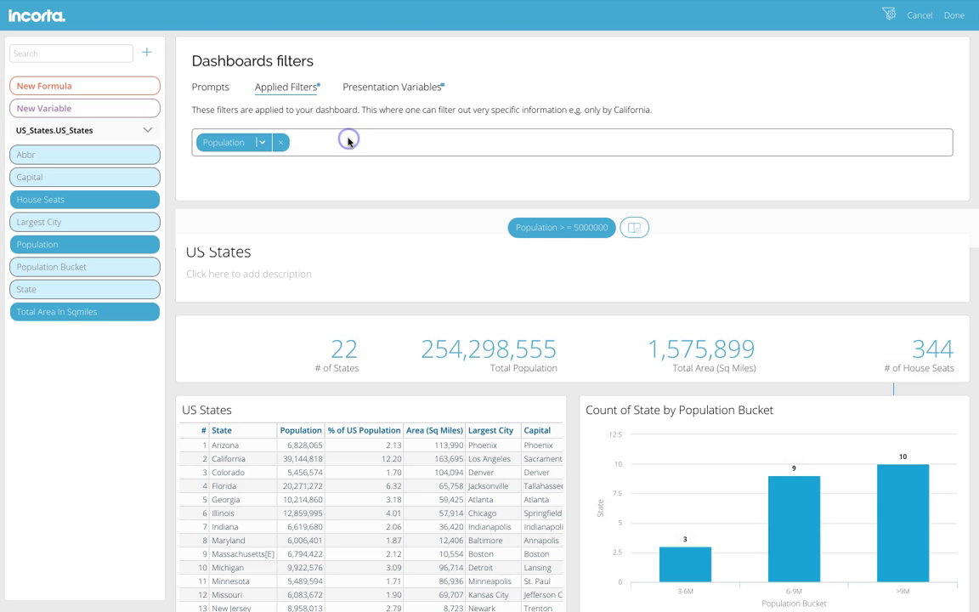
Step: Check the "Population >" presentation variable's definition and save the dashboard filters
click(374, 86)
click(272, 145)
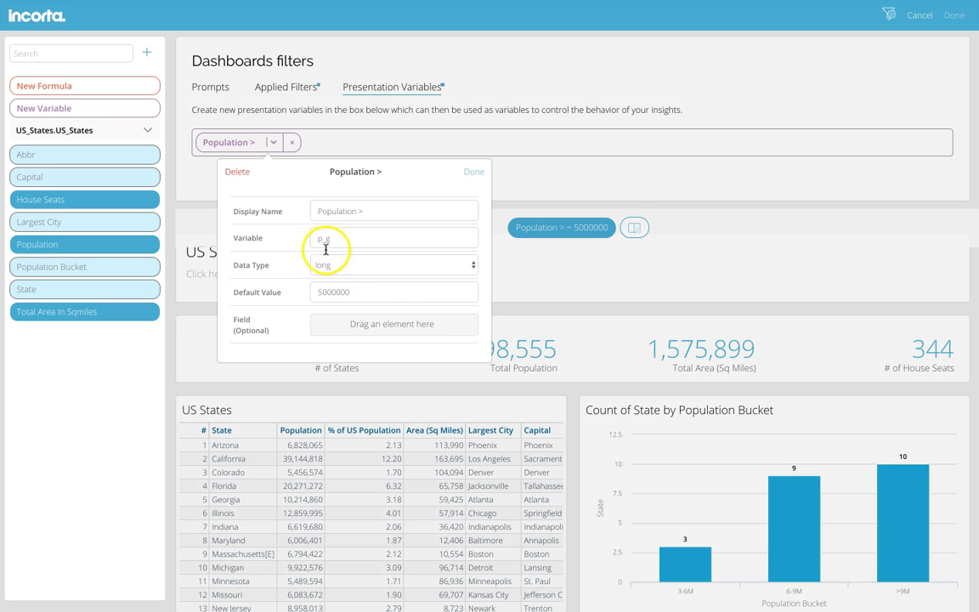
click(476, 172)
click(952, 16)
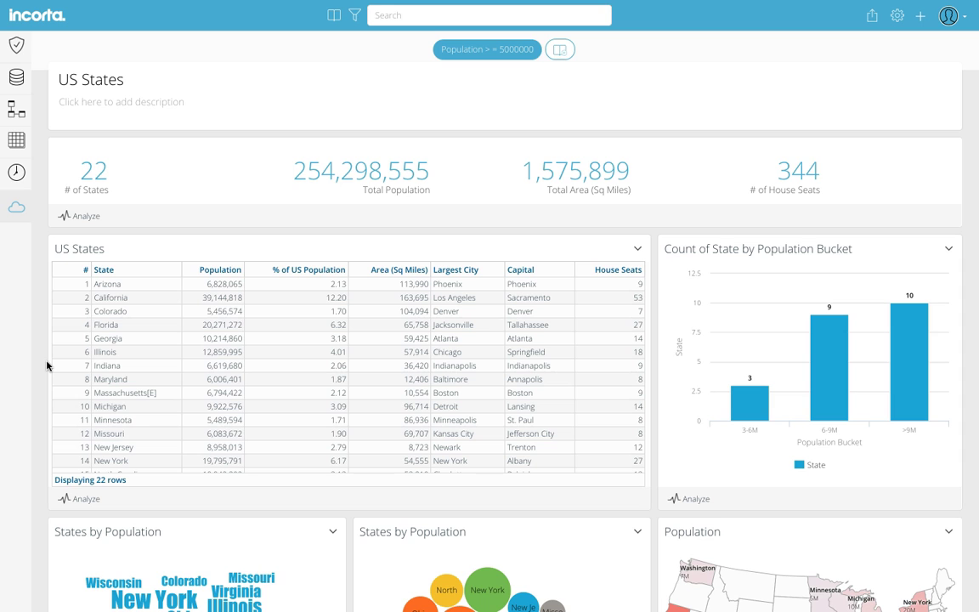
Step: Set the "Population >" value on the US States dashboard to 9000000
click(485, 55)
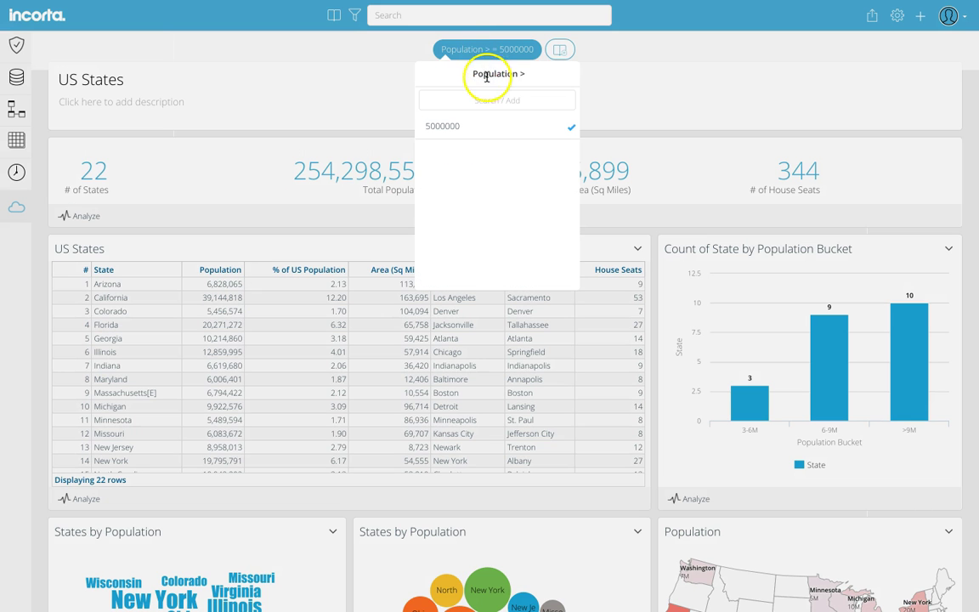
click(499, 100)
text(9000000)
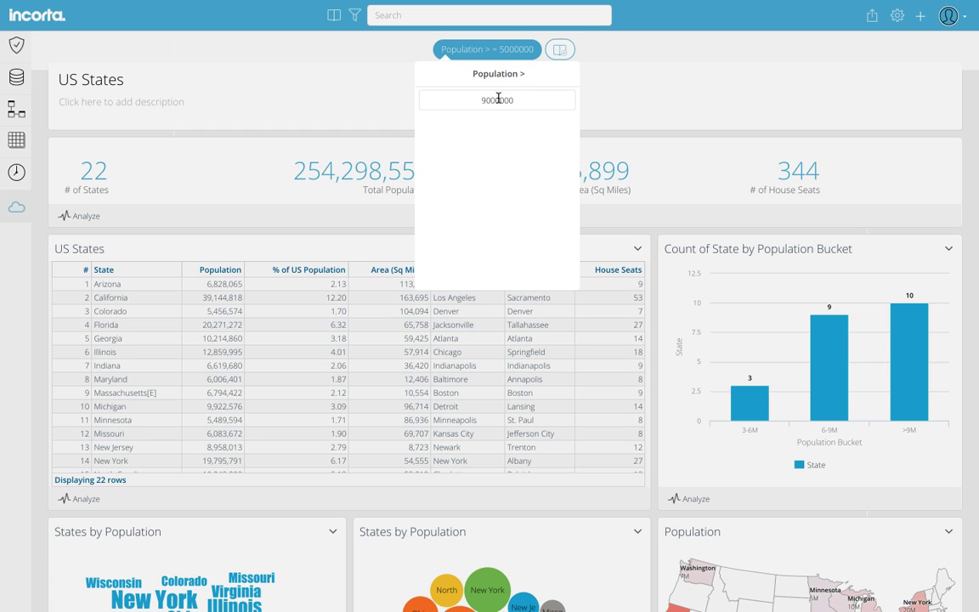
key(Return)
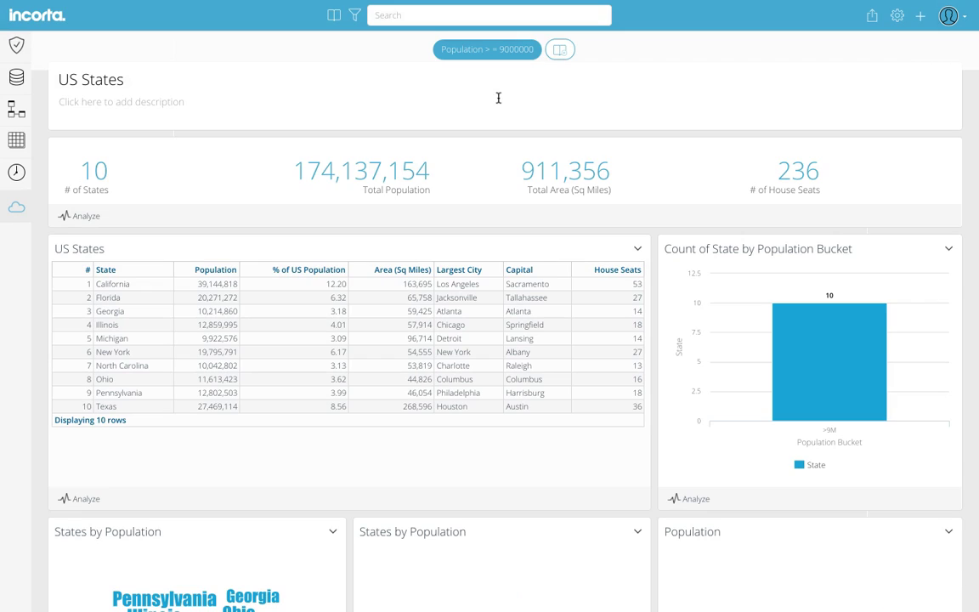
click(623, 114)
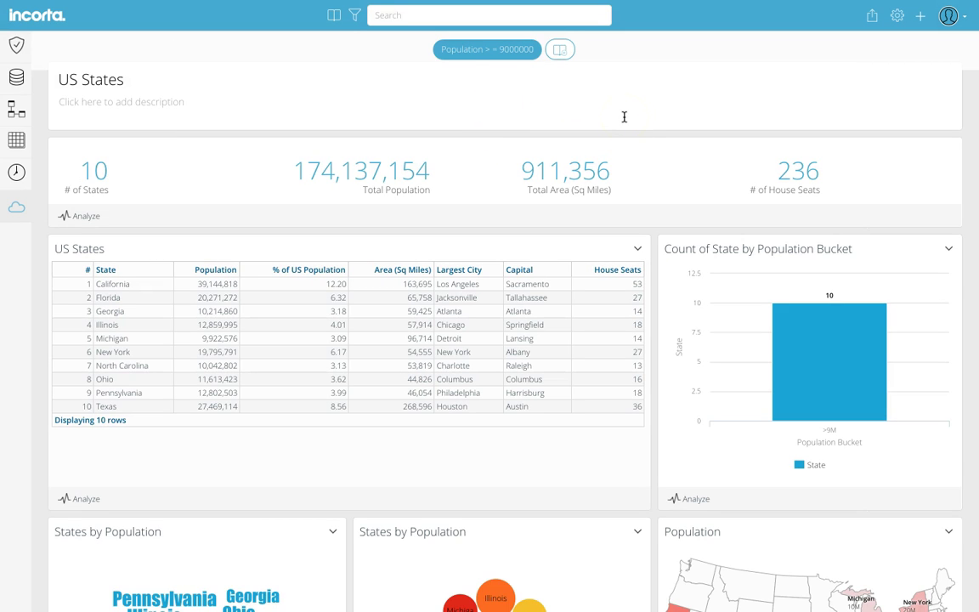